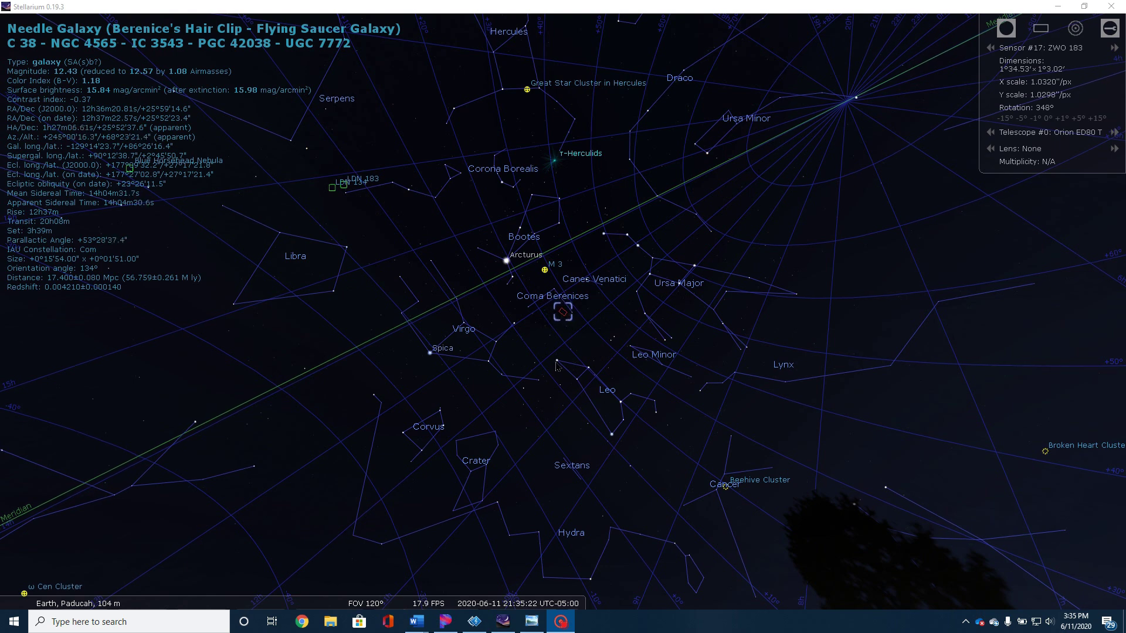
Zoom in from the wide sky toward the Needle Galaxy in Coma Berenices.
scroll(555, 335, up, 5)
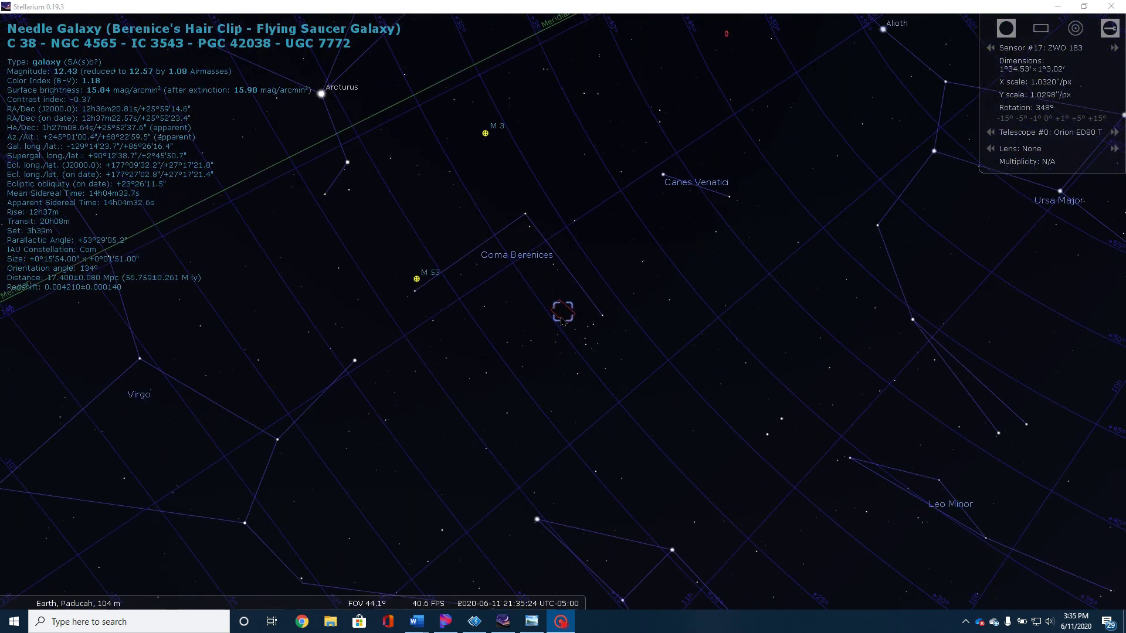
Zoom to about 1.3° FOV so NGC 4565 fills the ZWO 183 sensor frame, then launch Chrome.
scroll(561, 322, up, 8)
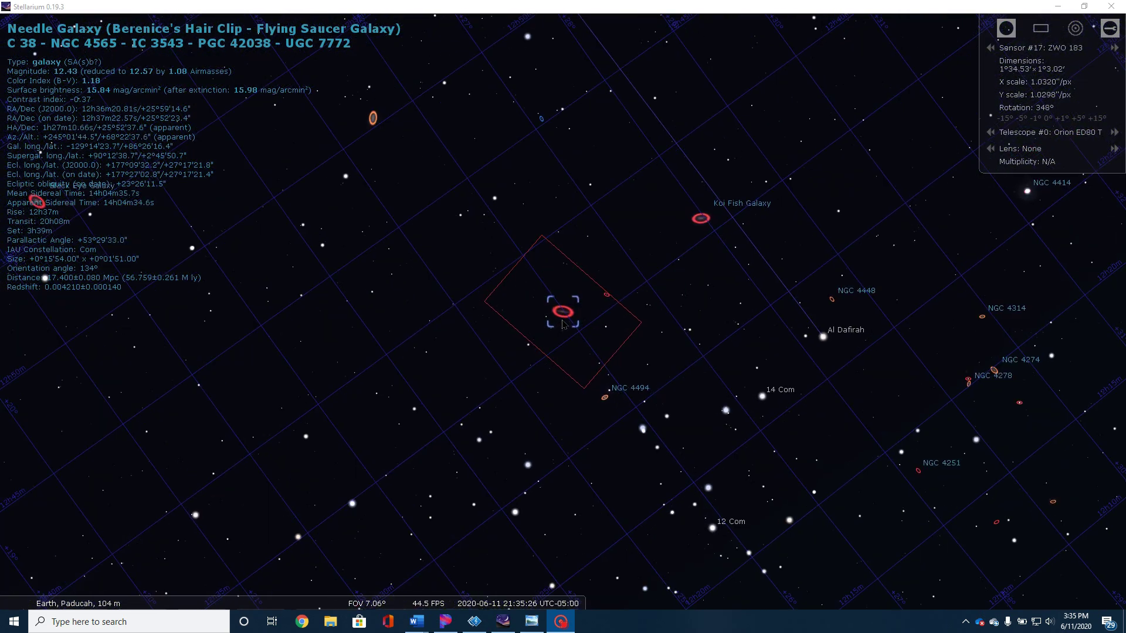
scroll(562, 324, up, 3)
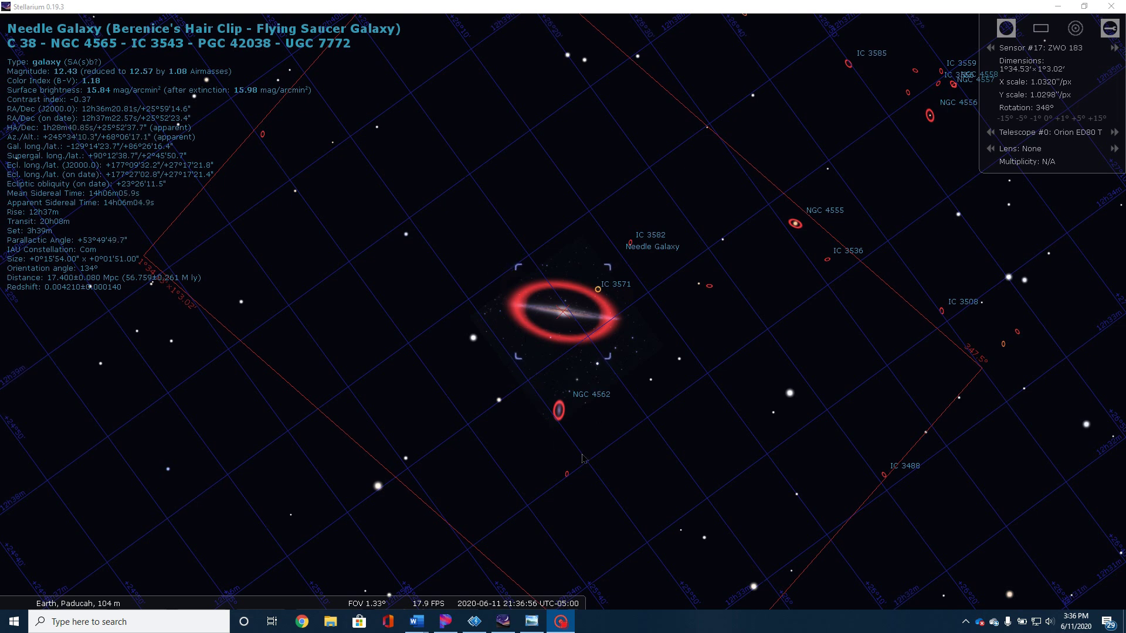
click(301, 622)
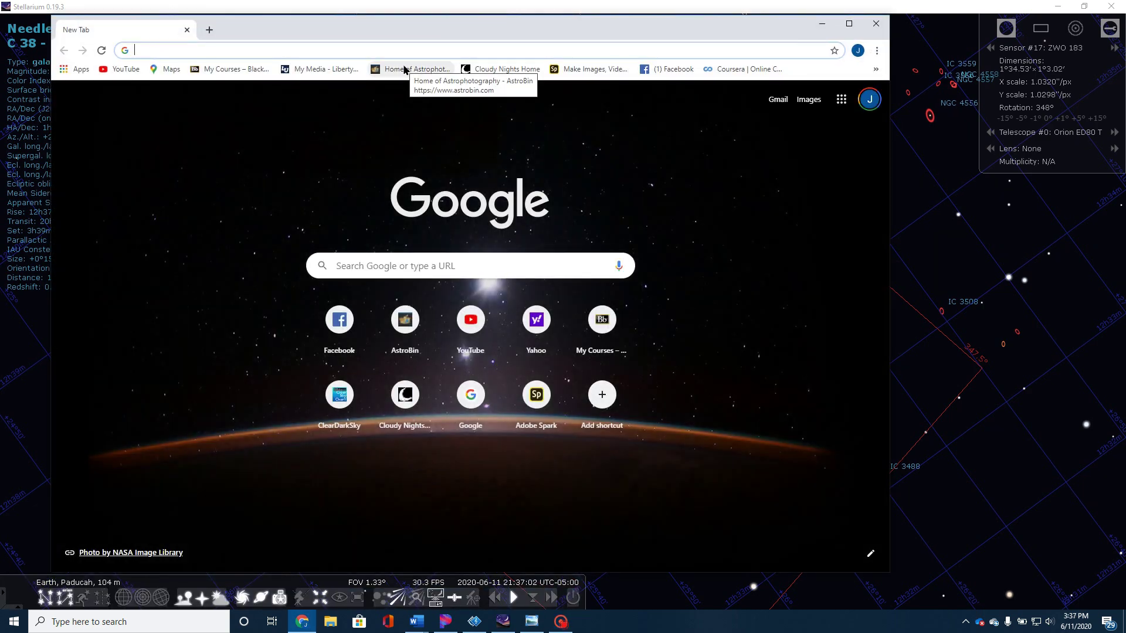
Open the NGC 4565 image page from AstroBin and scroll to its annotated star field.
click(404, 69)
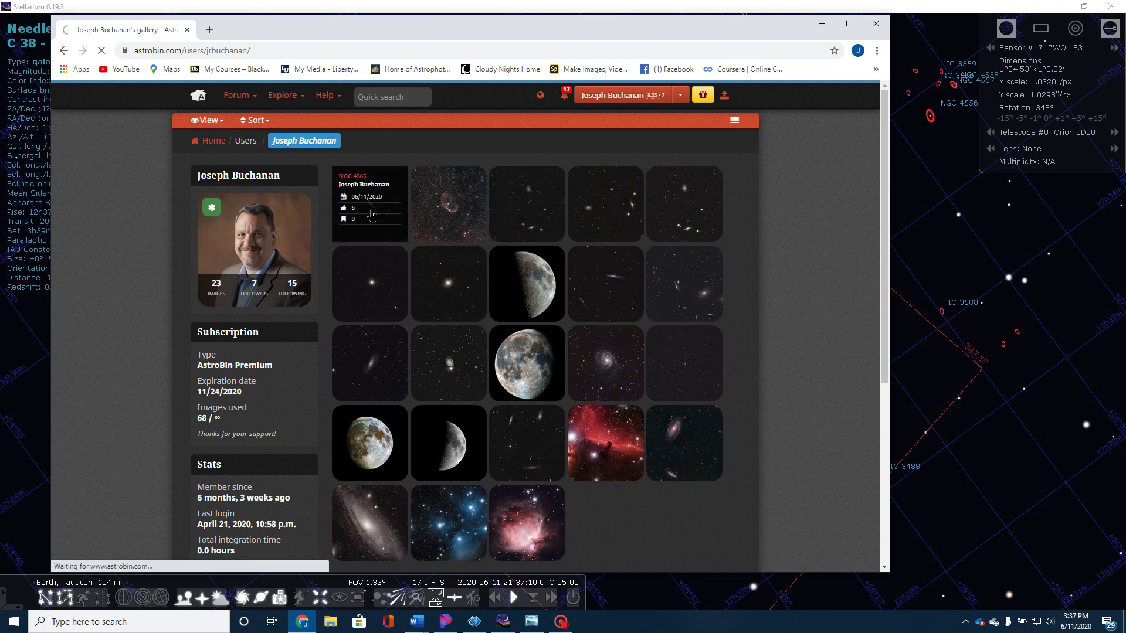
click(371, 213)
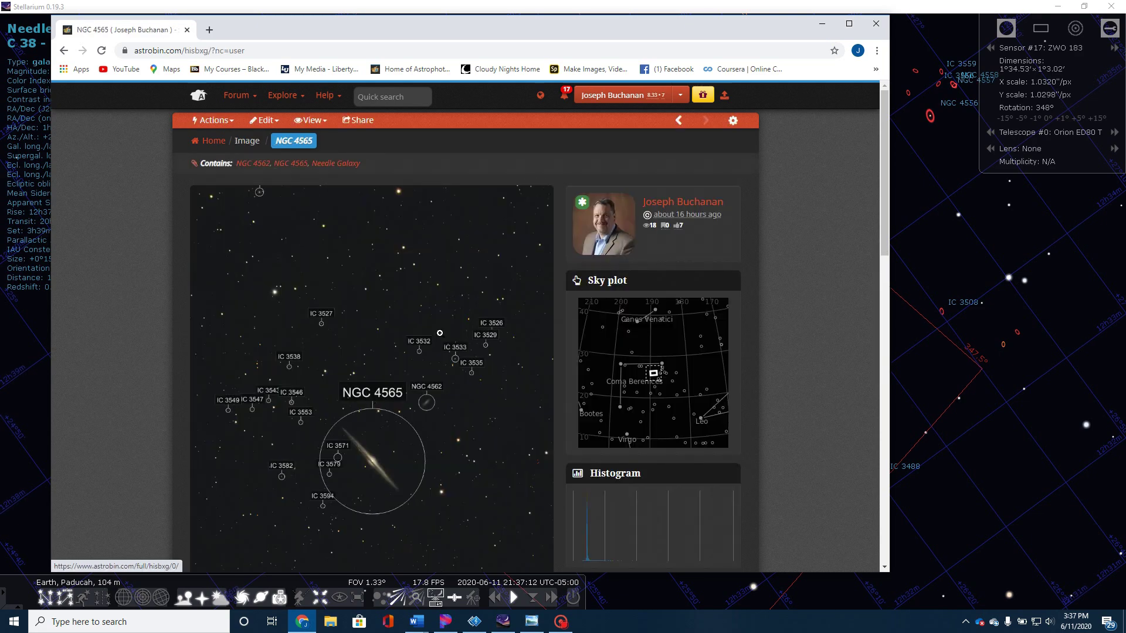
scroll(389, 339, down, 3)
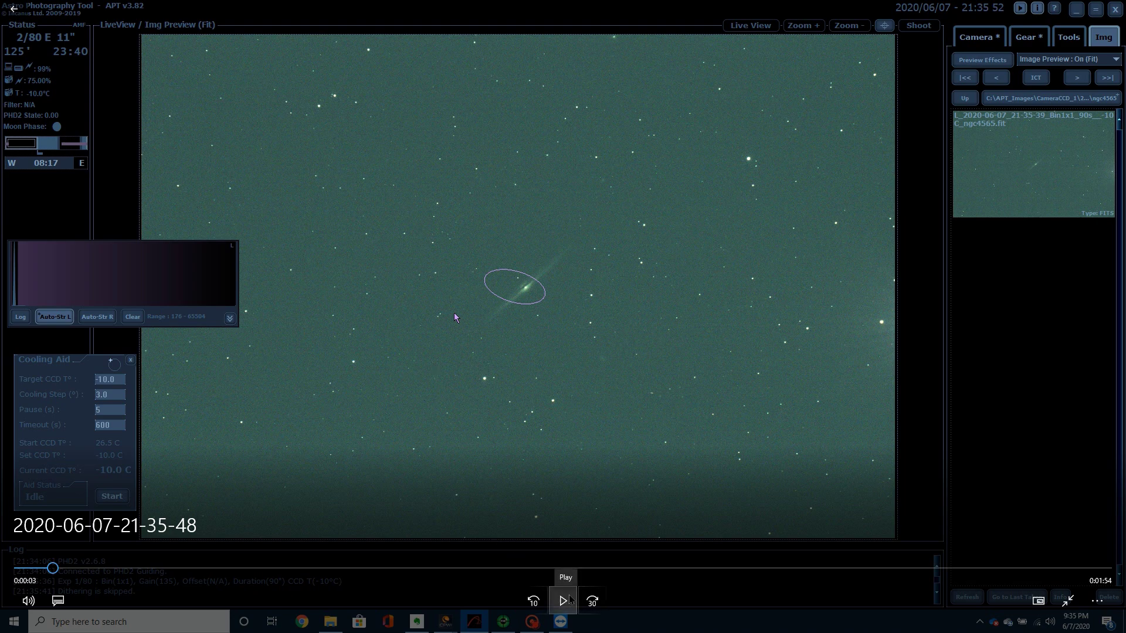
Play the session recording to review the 90-second NGC 4565 frame, then bring up Local Disk (C:).
click(573, 597)
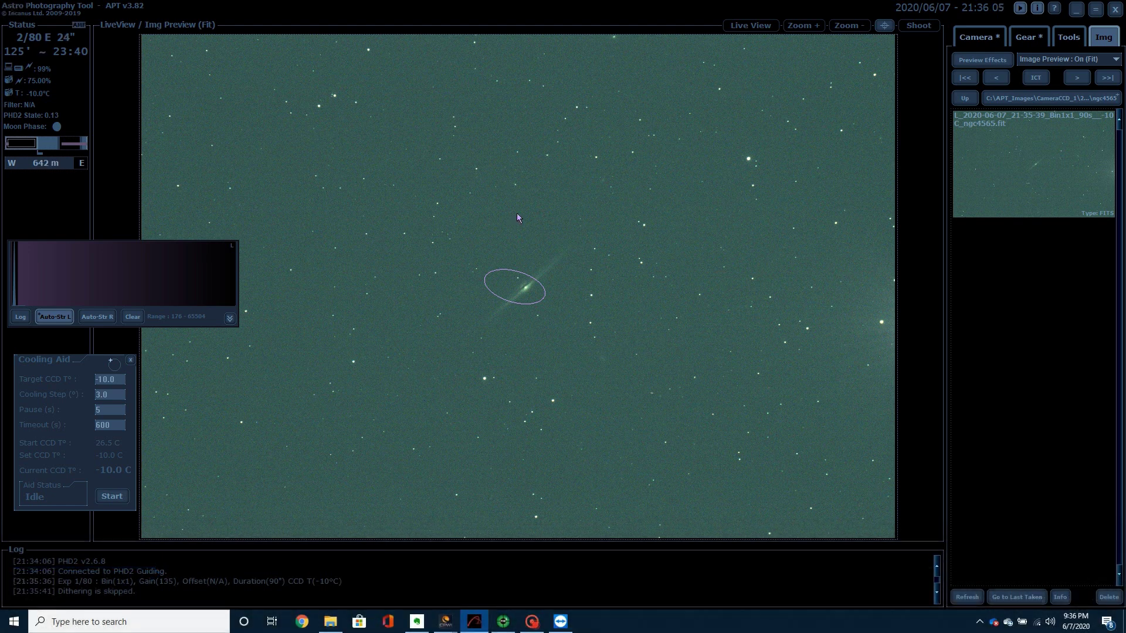
mouse_move(152, 473)
mouse_move(534, 241)
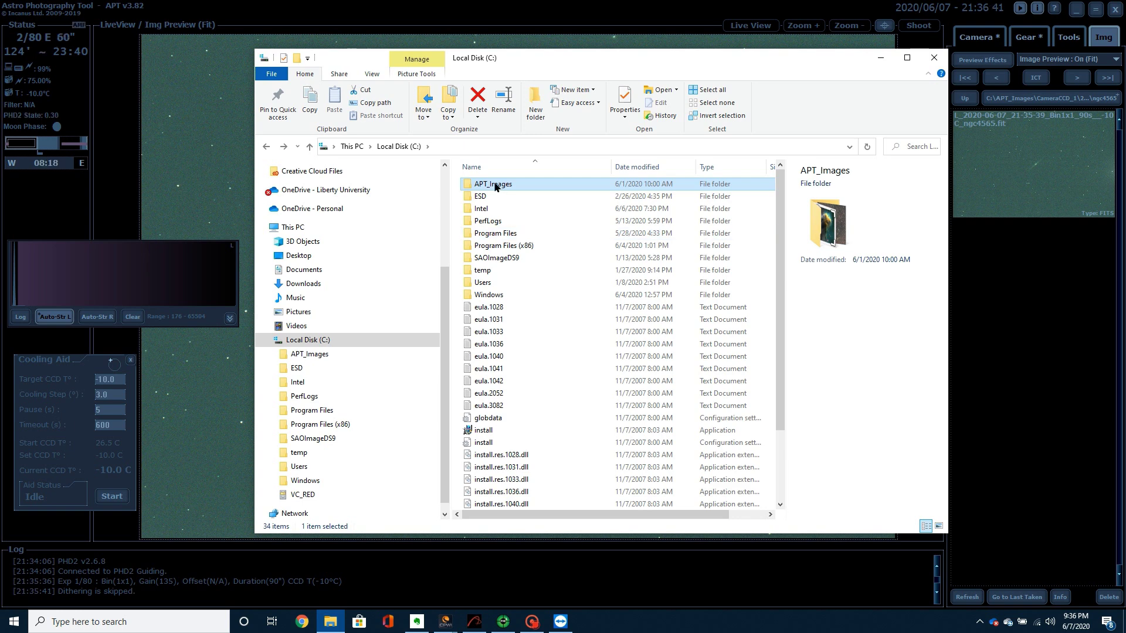
double_click(600, 204)
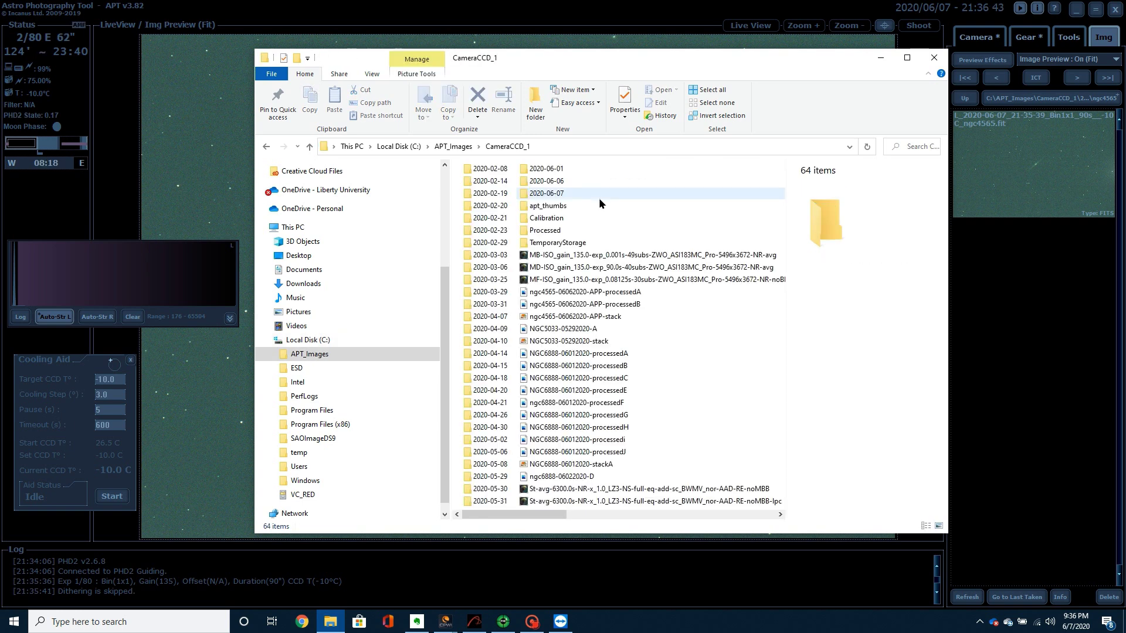
double_click(605, 304)
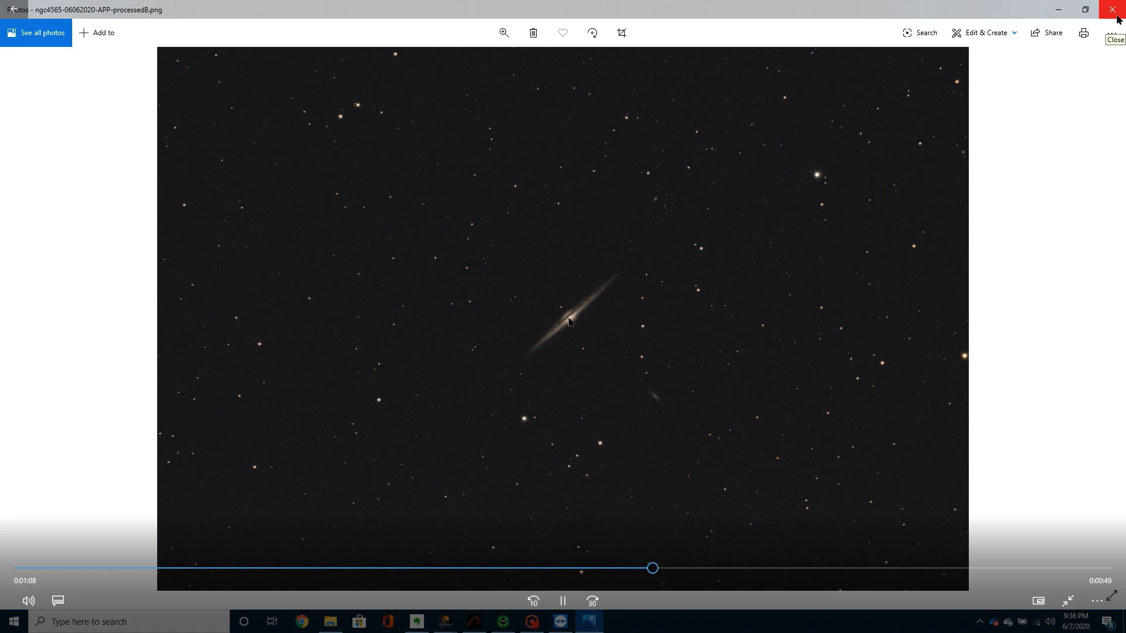
click(1117, 17)
Close File Explorer and check PHD2 guiding while a new NGC 4565 .fit frame arrives in APT.
click(933, 59)
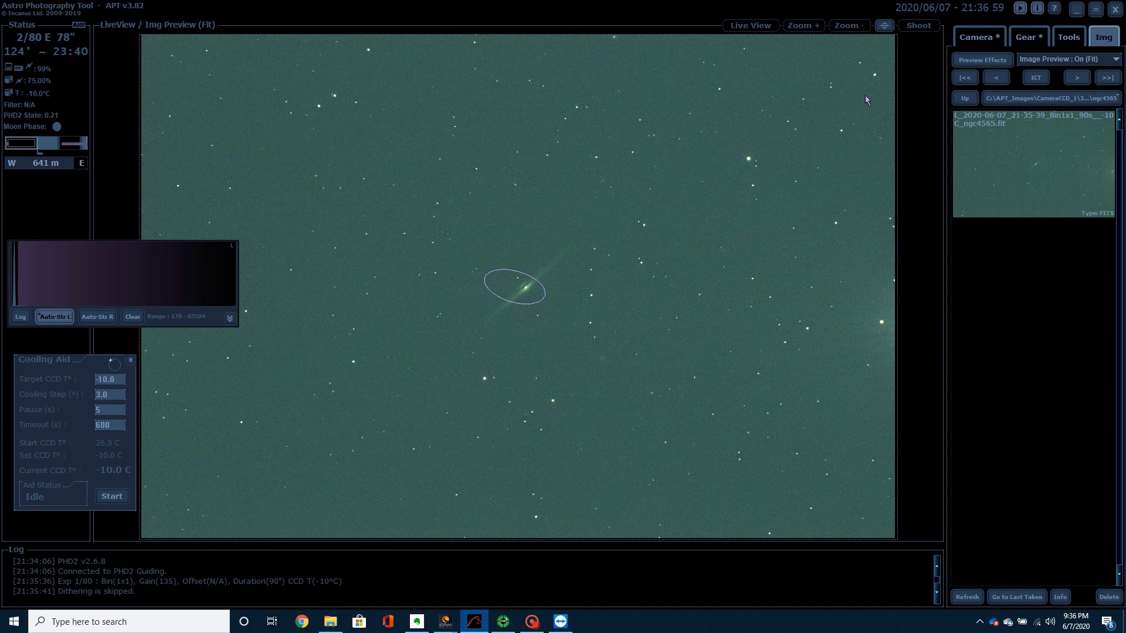
click(503, 621)
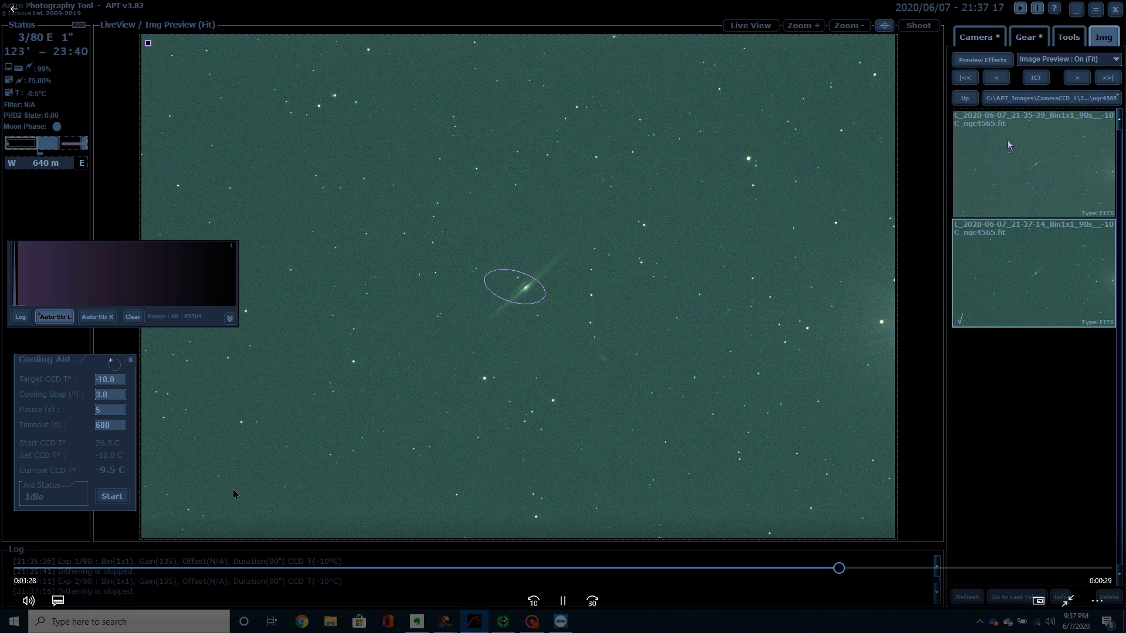
mouse_move(307, 394)
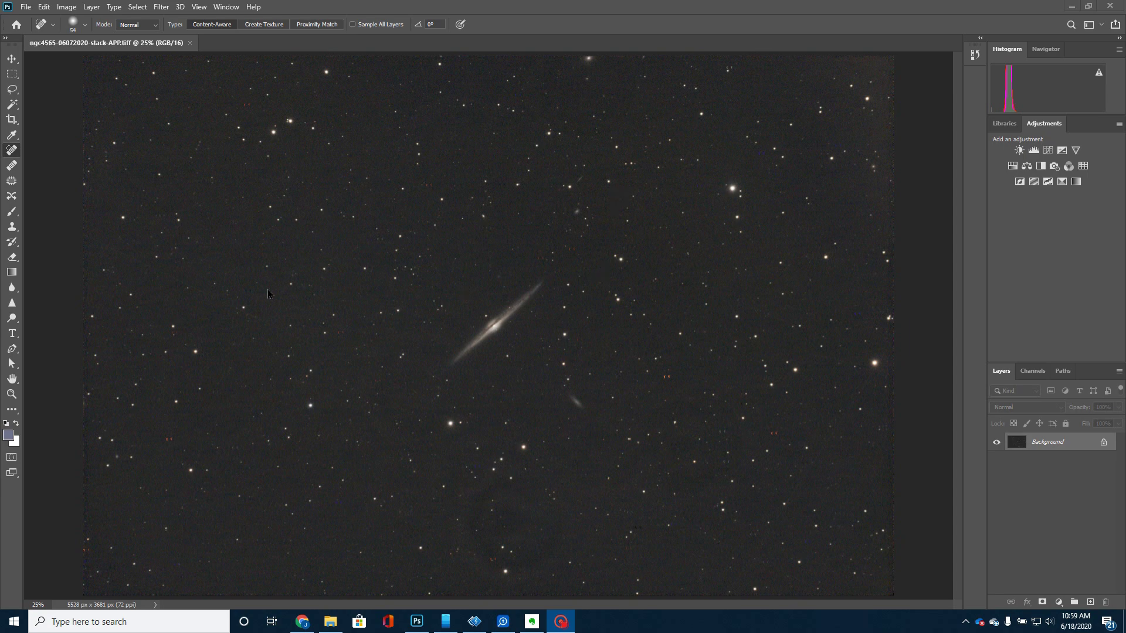
Apply DeepSkyColors HLVG at Strong to strip green noise from the NGC 4565 stack.
click(162, 7)
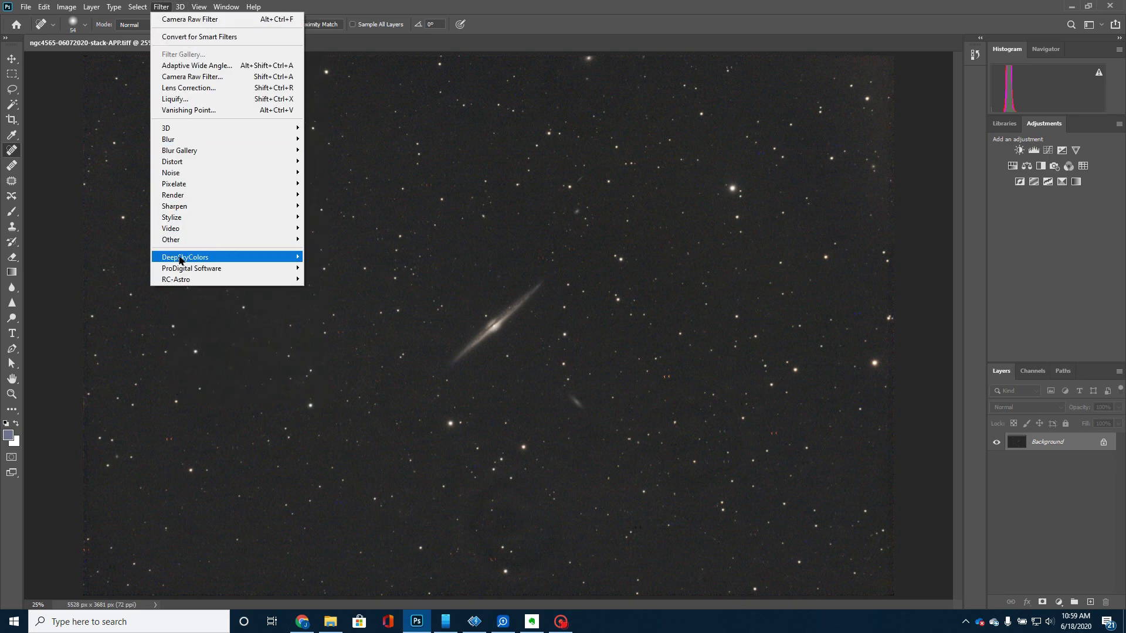
click(314, 261)
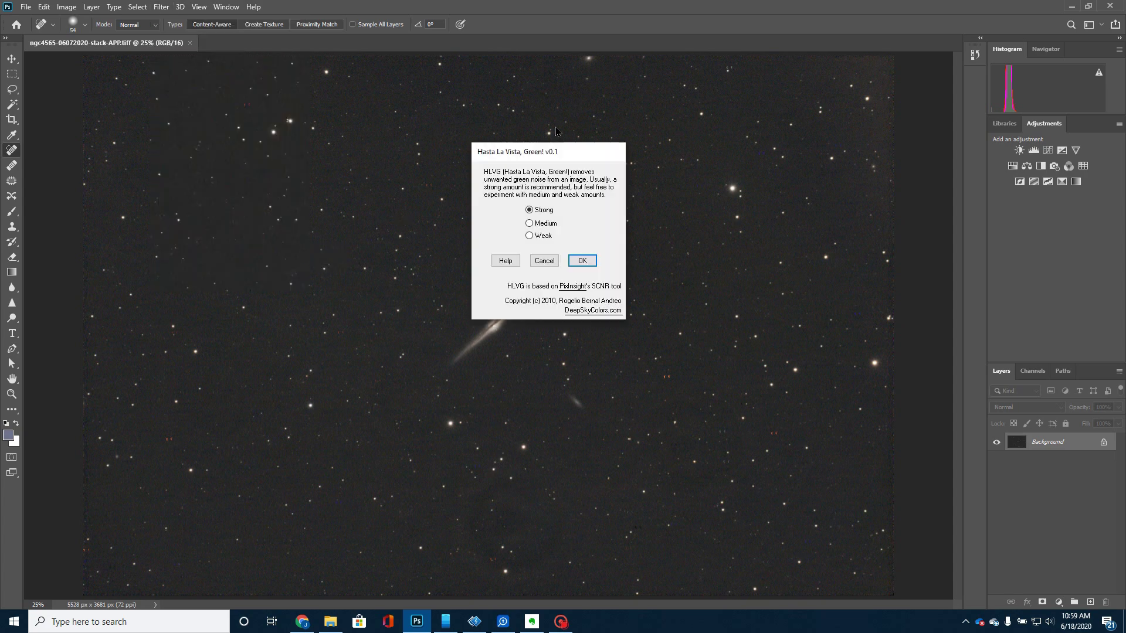
click(581, 261)
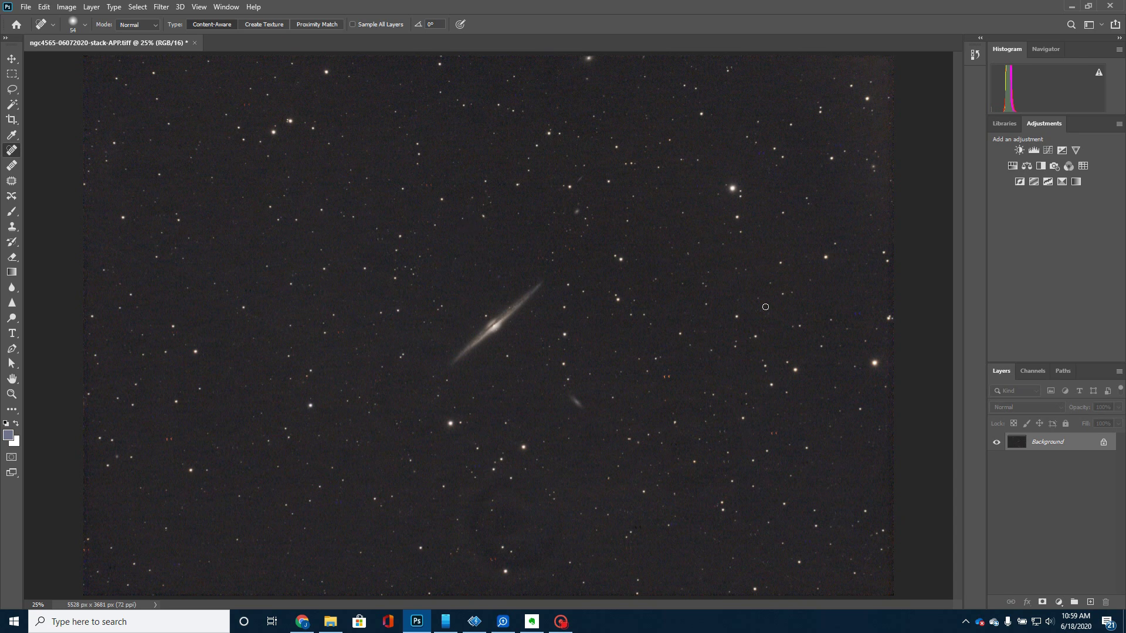
Apply AstroFlat Pro flattening (Smoothness 32, Edge Cleanup 26, Dark Noise Reduction 92) after comparing with the original.
click(162, 7)
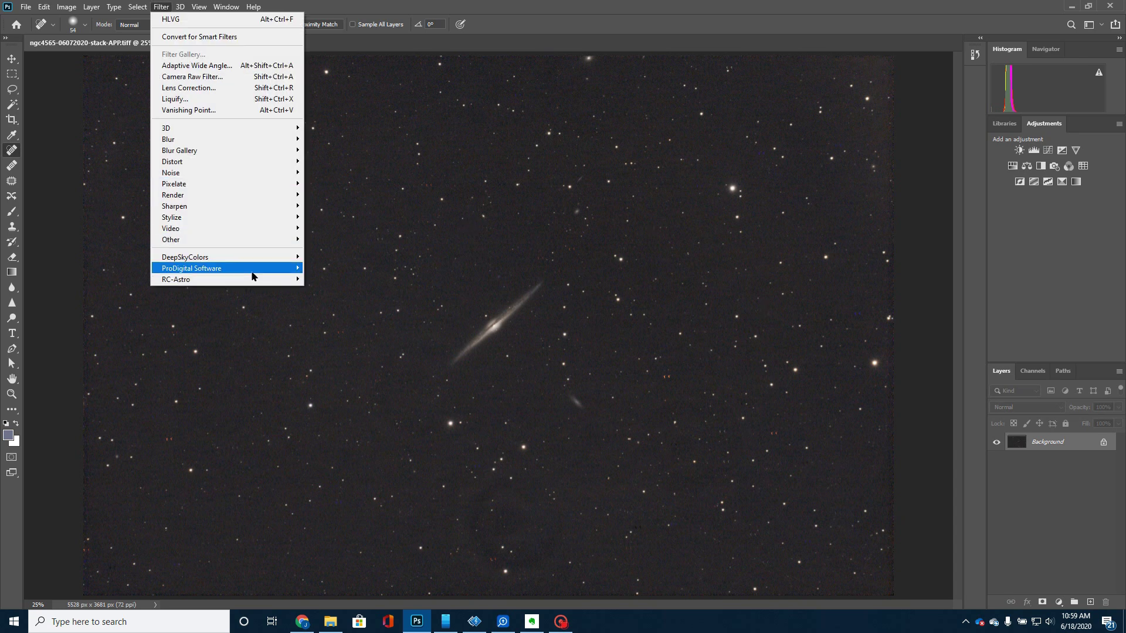
mouse_move(254, 273)
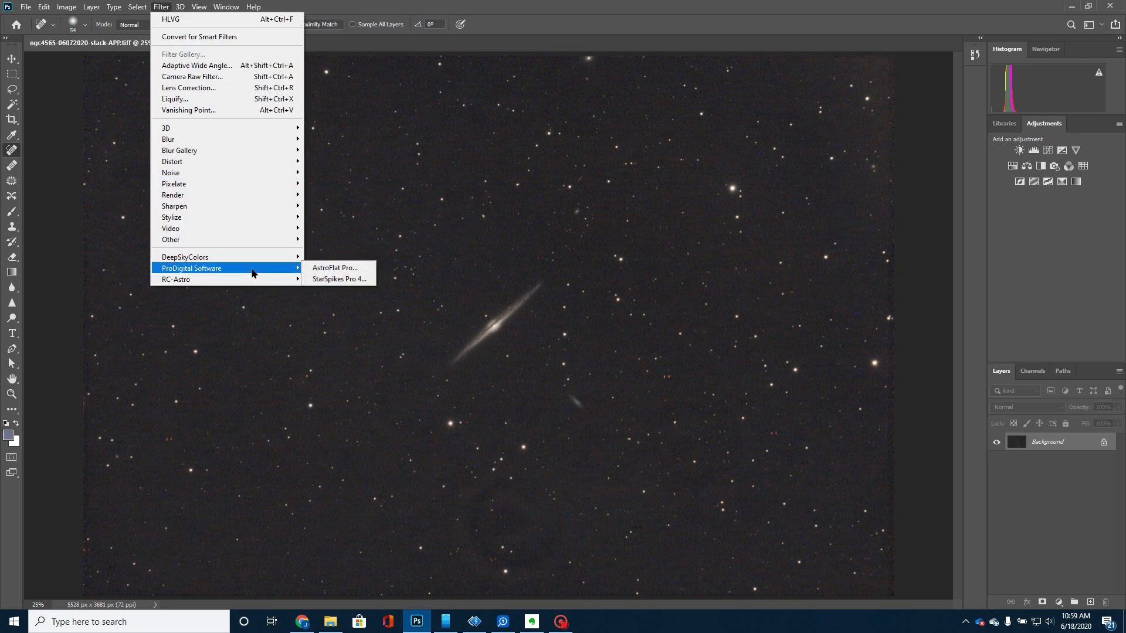
click(325, 269)
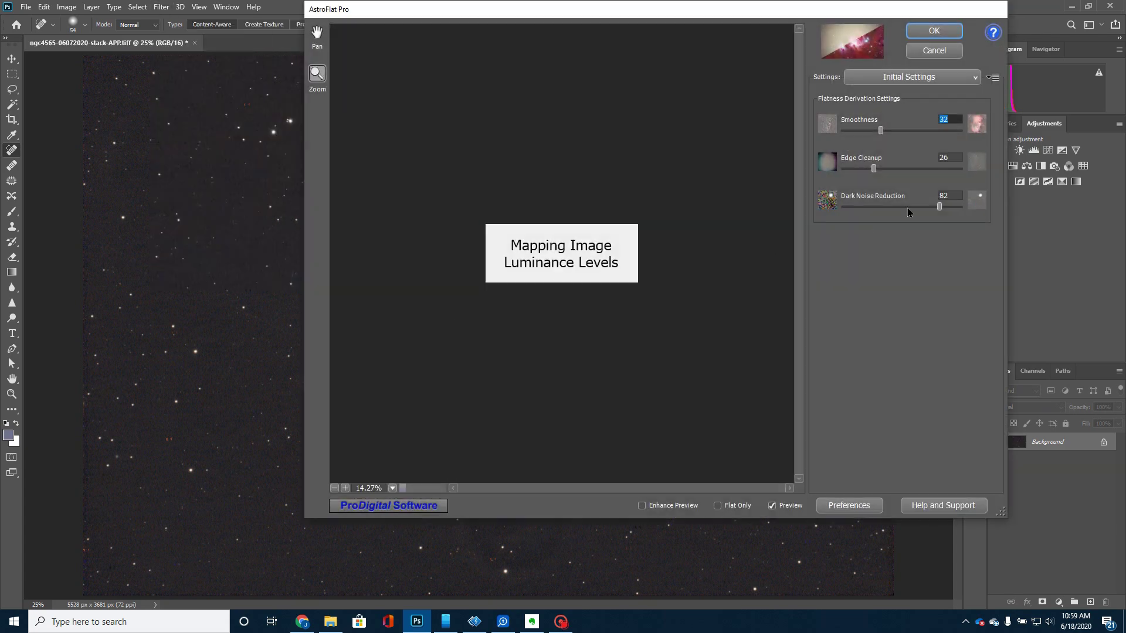
drag(946, 206, 950, 209)
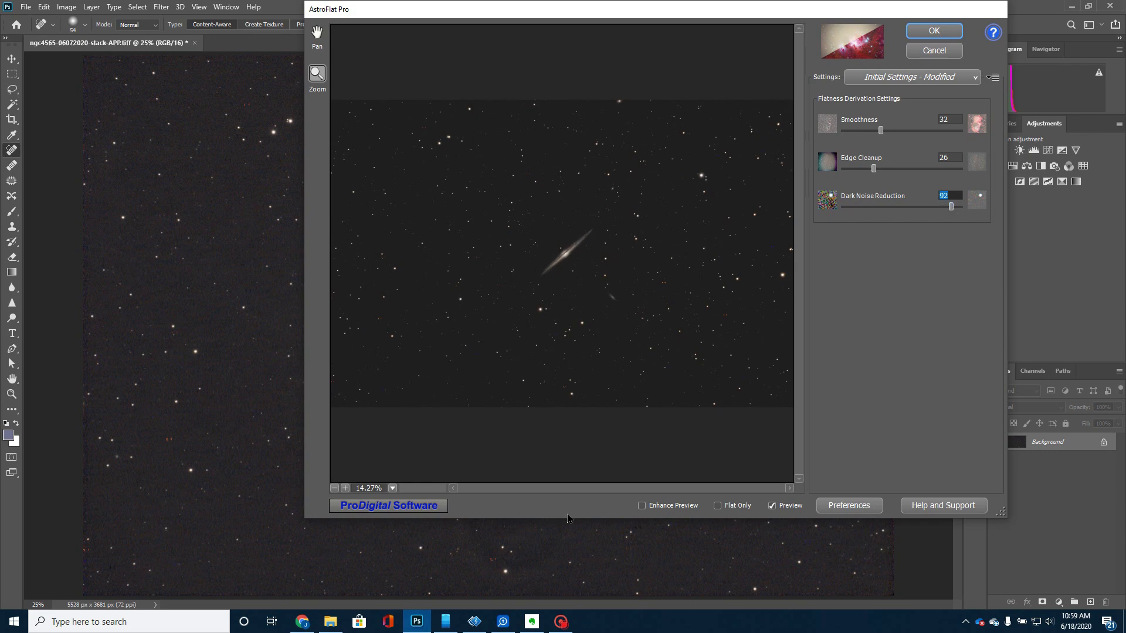
drag(720, 19, 932, 3)
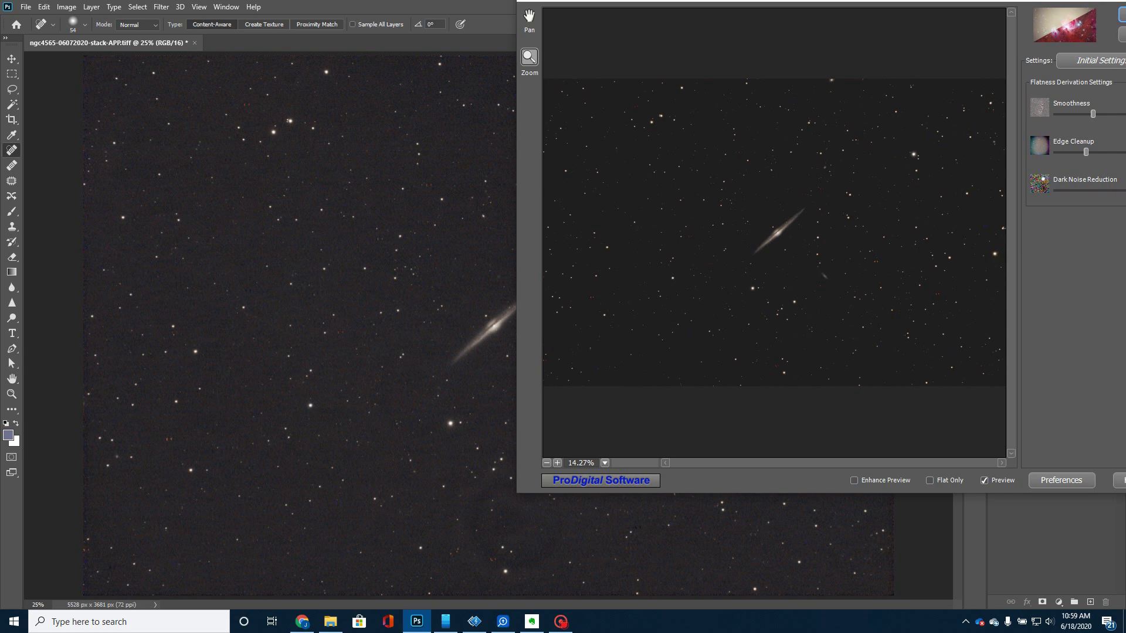
drag(718, 0, 465, 66)
click(893, 70)
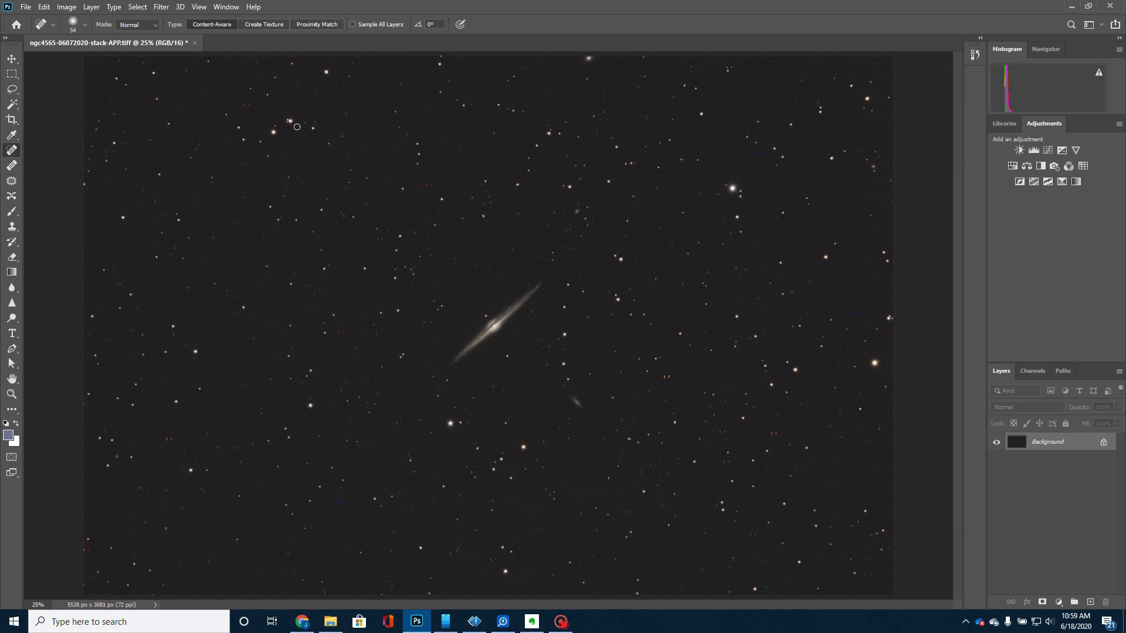
Crop the stack from 5528 × 3684 to 5368 × 3569 px, trimming the ragged edges.
click(11, 120)
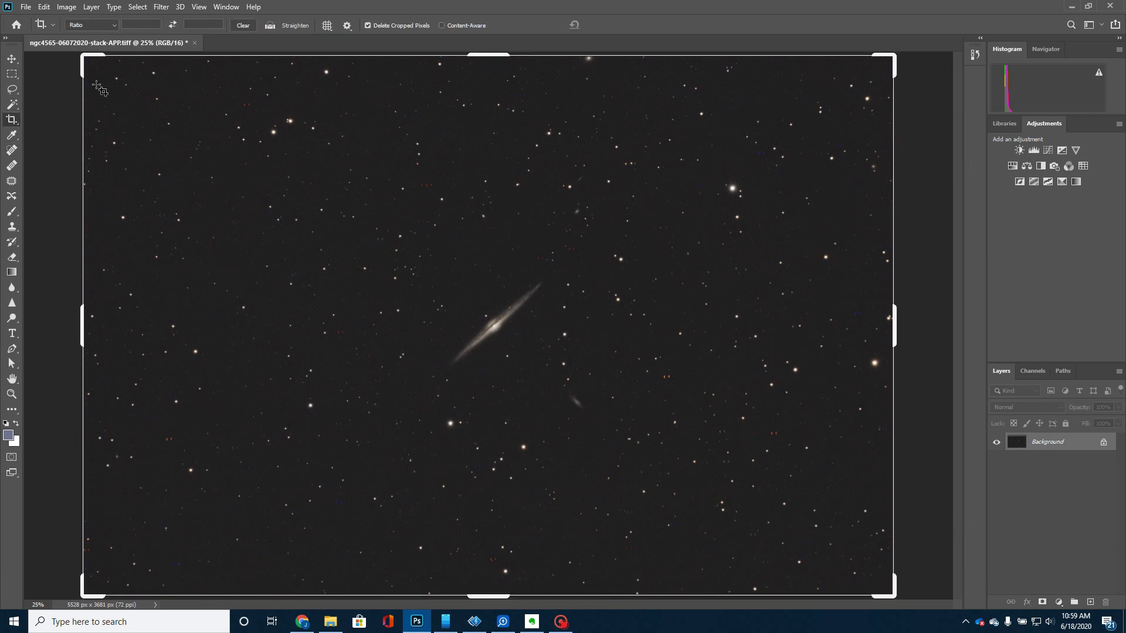
drag(87, 67, 101, 67)
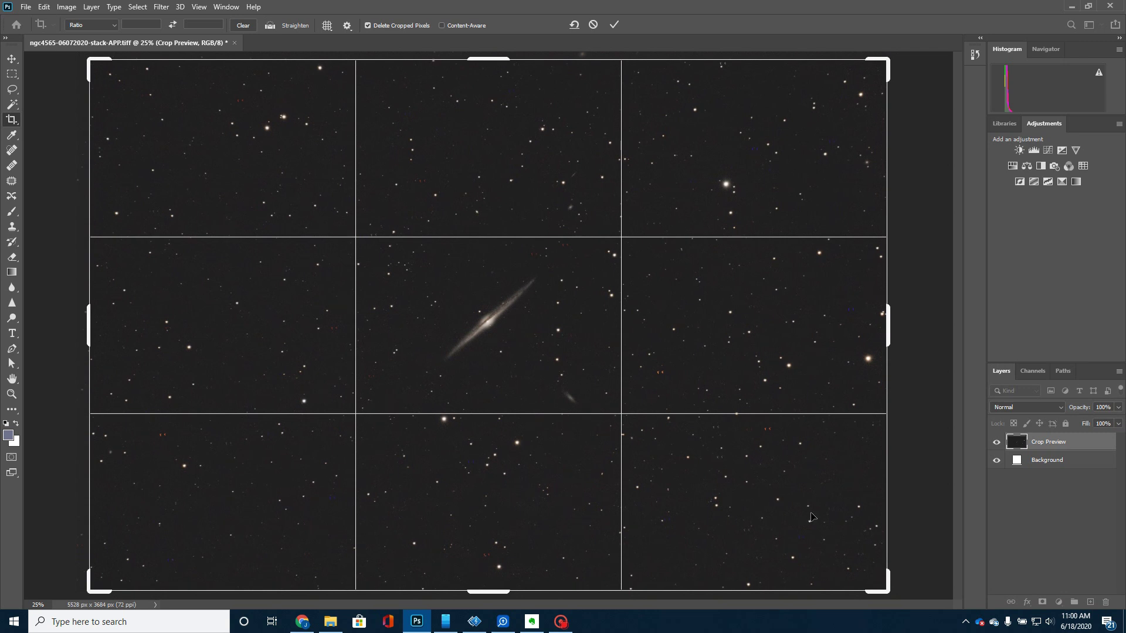
drag(887, 595, 878, 586)
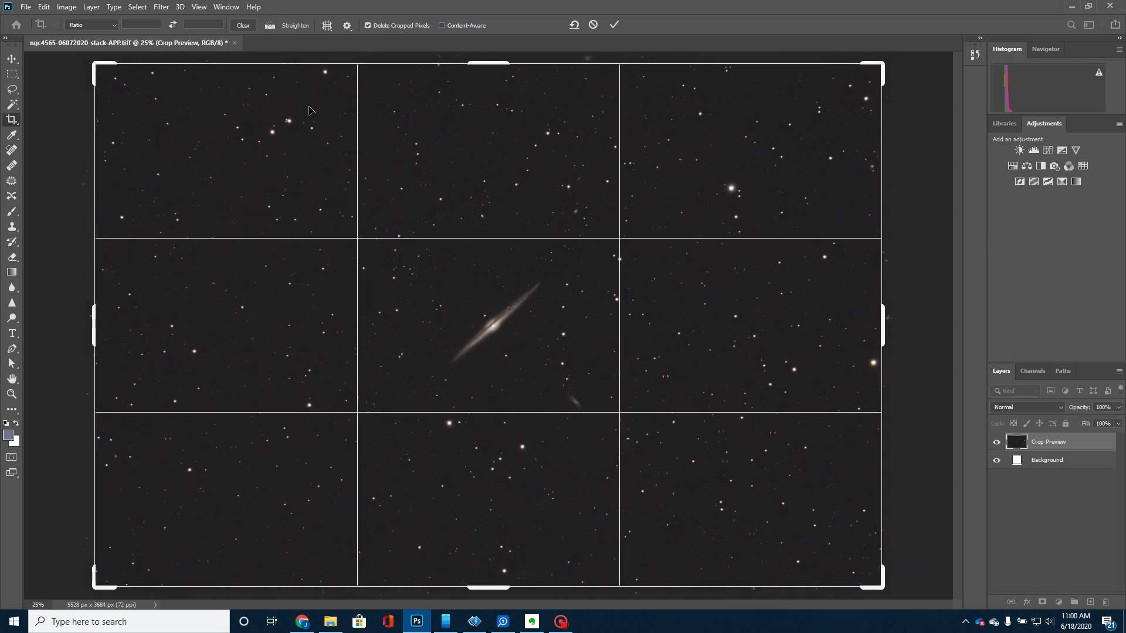
click(68, 7)
click(79, 127)
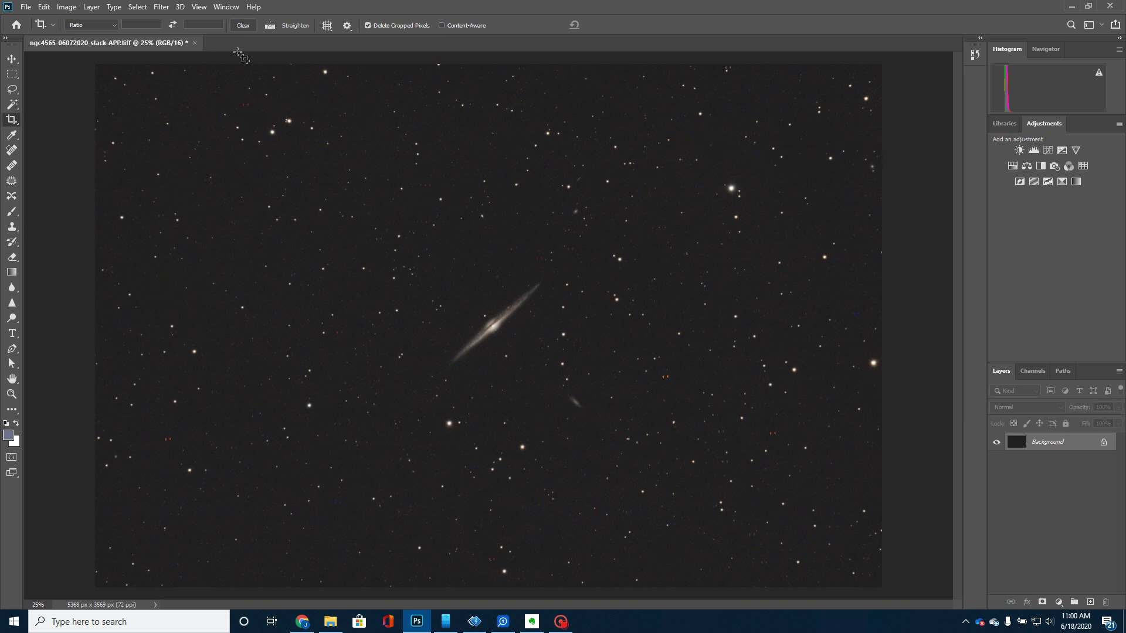
In Camera Raw, set Blacks −16, Texture +13, Vibrance +10, Saturation +67 and Highlights −13.
click(156, 8)
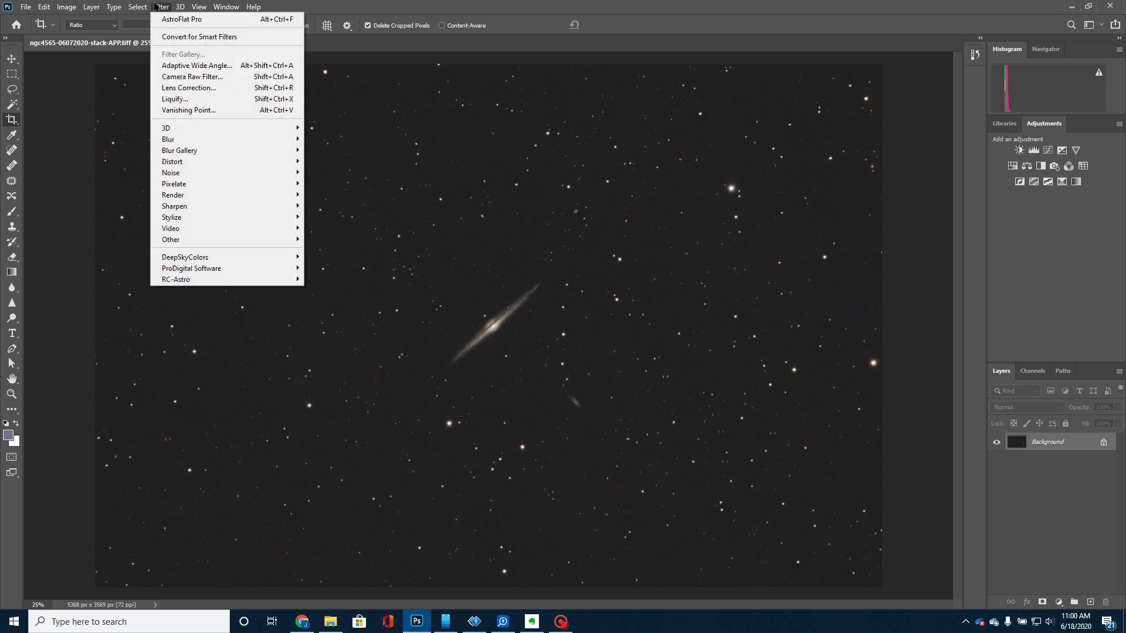
click(175, 76)
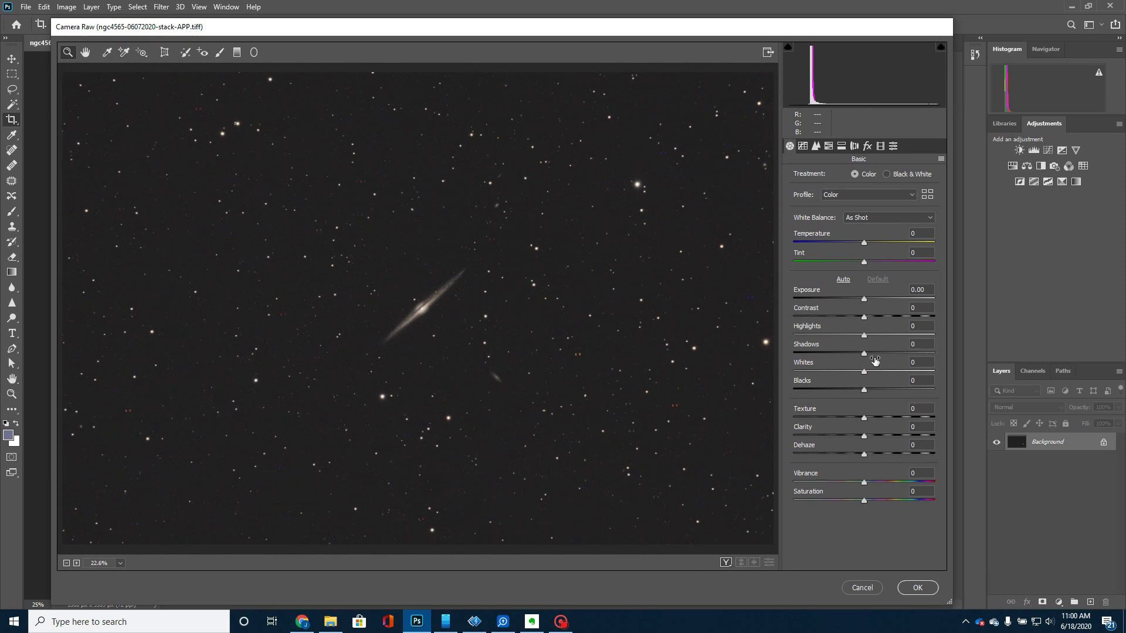
drag(864, 390, 853, 392)
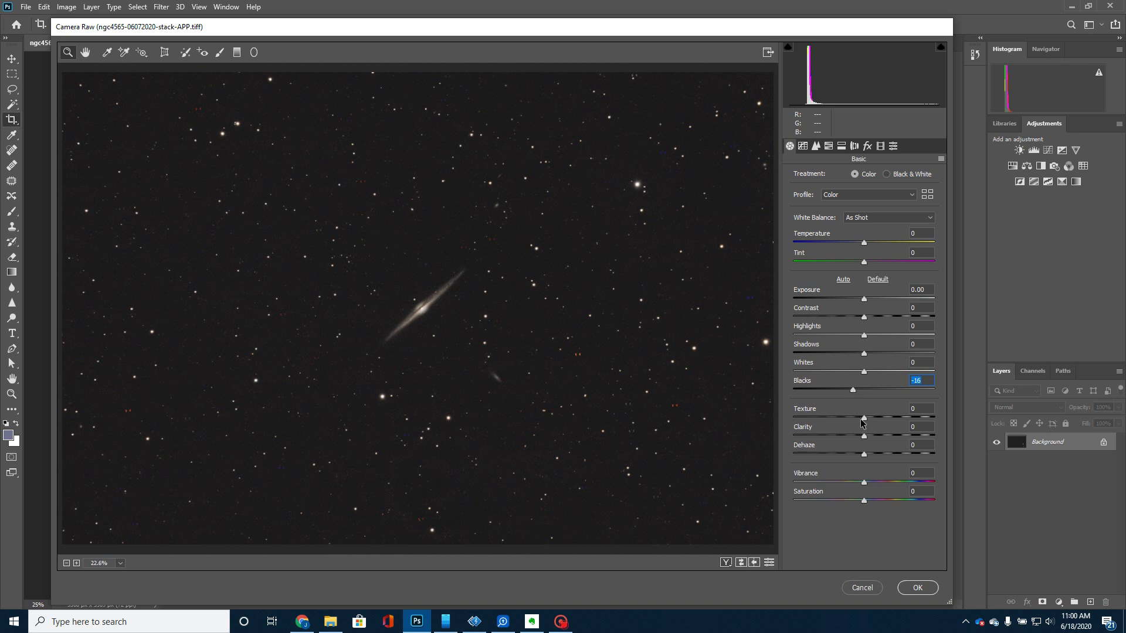
drag(863, 418, 874, 425)
mouse_move(864, 500)
mouse_down()
mouse_move(911, 503)
mouse_move(871, 485)
mouse_up()
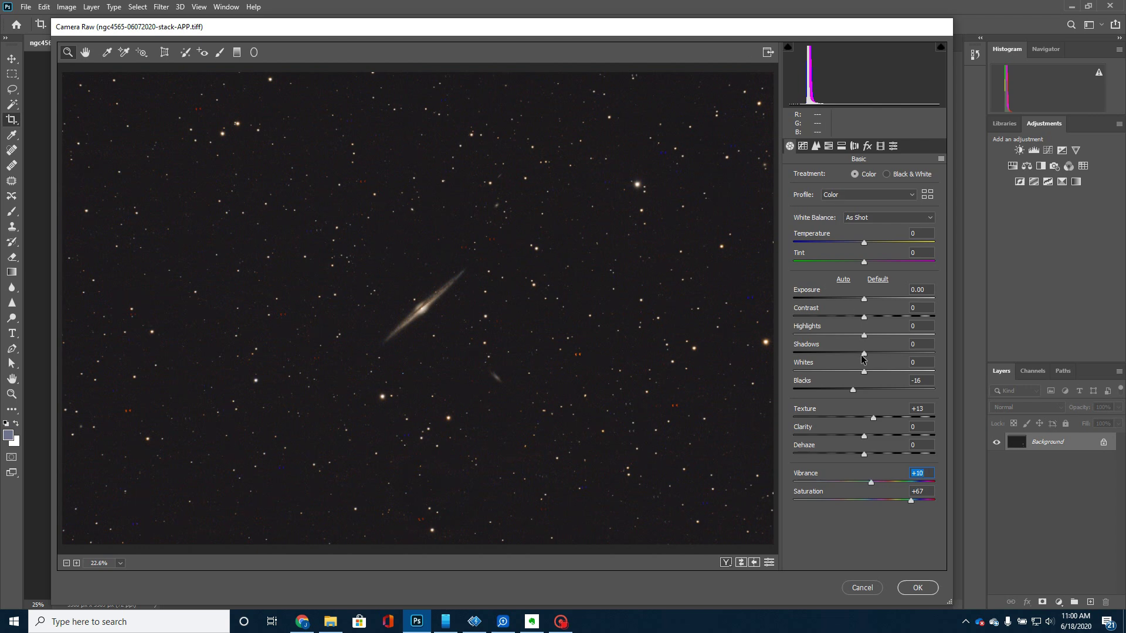
mouse_move(864, 341)
mouse_down()
mouse_move(883, 343)
mouse_move(857, 344)
mouse_up()
In Camera Raw's Detail settings, add slight sharpening, set Luminance 61 and Luminance Contrast 22, and apply.
click(816, 146)
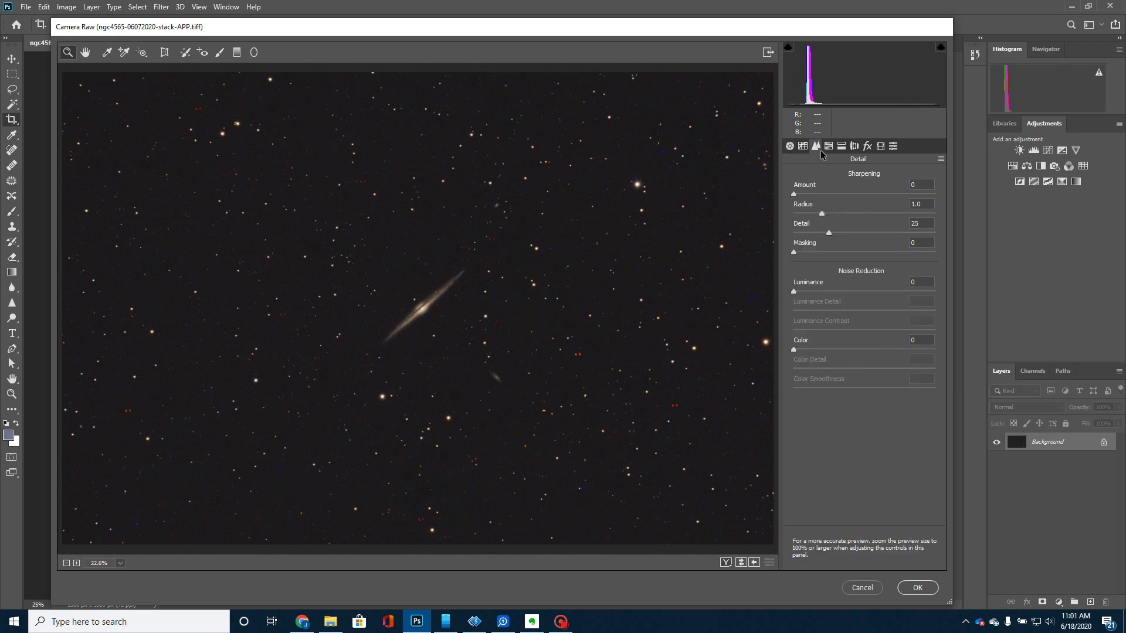
drag(797, 198, 806, 194)
drag(795, 292, 878, 297)
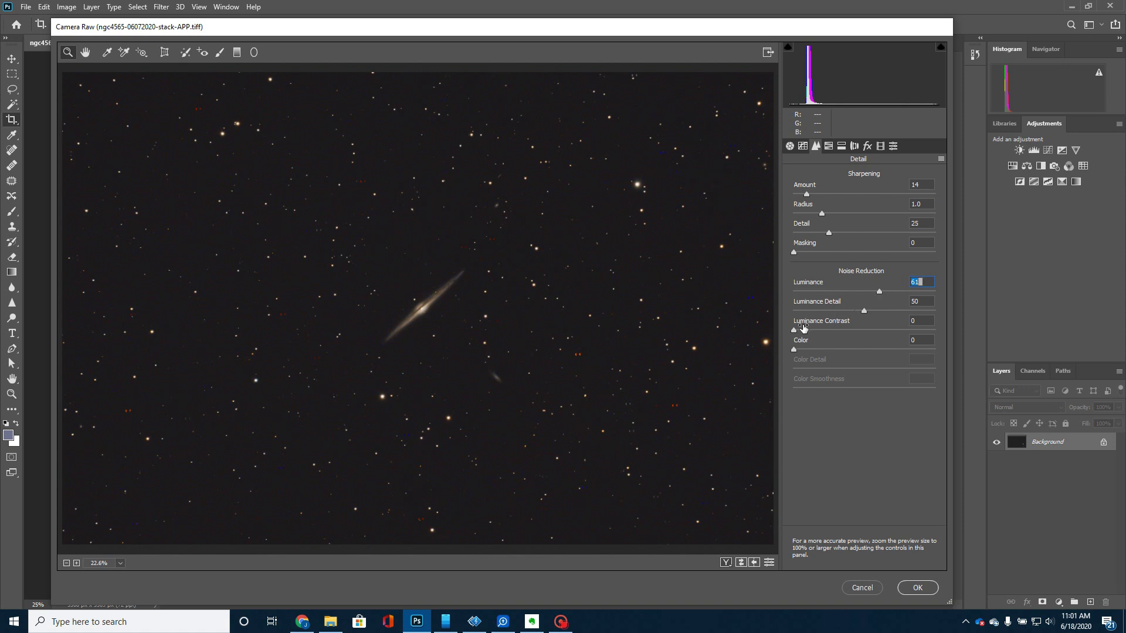
drag(795, 330, 825, 330)
click(917, 588)
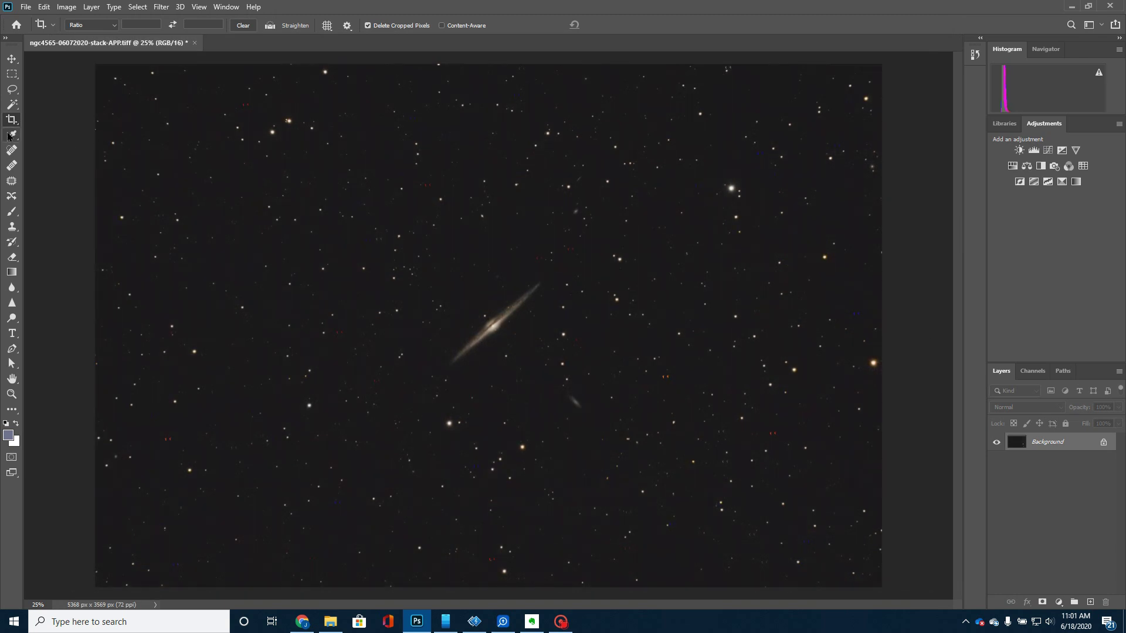
With the Spot Healing Brush, heal the red specks, blue specks and bluish streak among the stars.
click(12, 105)
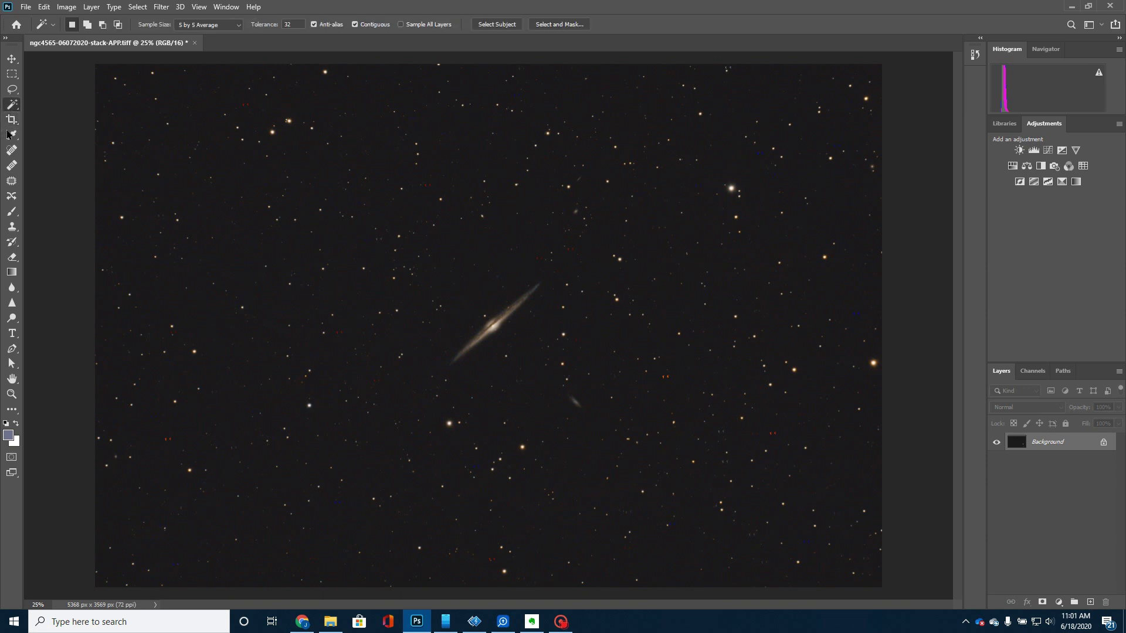
click(11, 150)
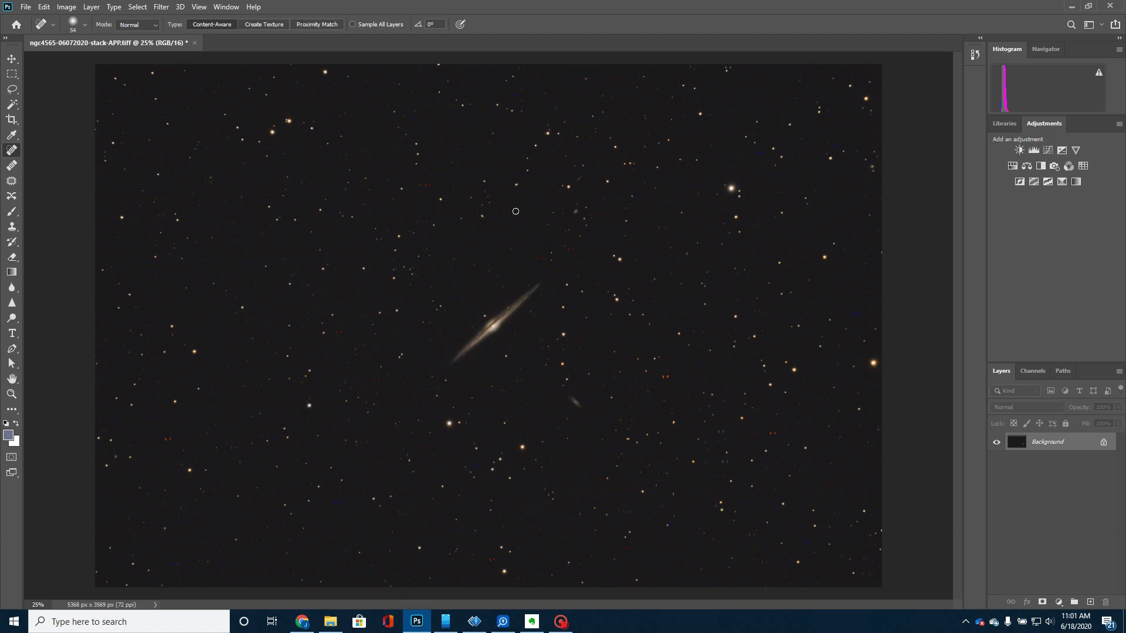
drag(434, 185, 428, 193)
drag(743, 156, 768, 153)
drag(686, 186, 709, 185)
drag(768, 171, 785, 180)
drag(847, 319, 863, 315)
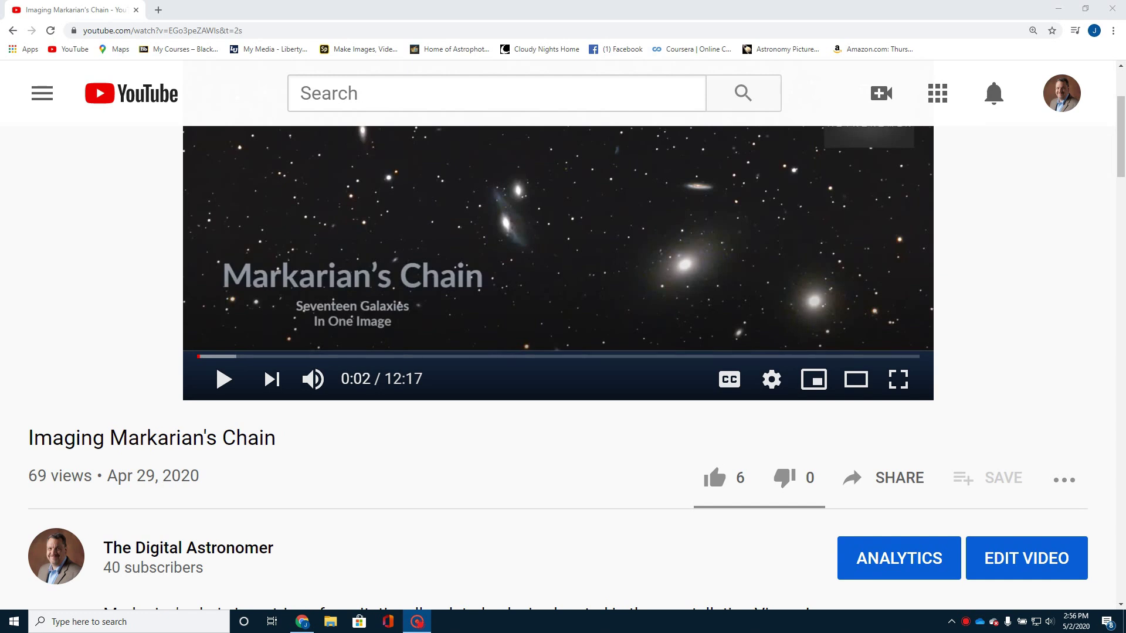
Scroll the 'Imaging Markarian's Chain' YouTube page to view its title and channel info.
scroll(110, 247, up, 2)
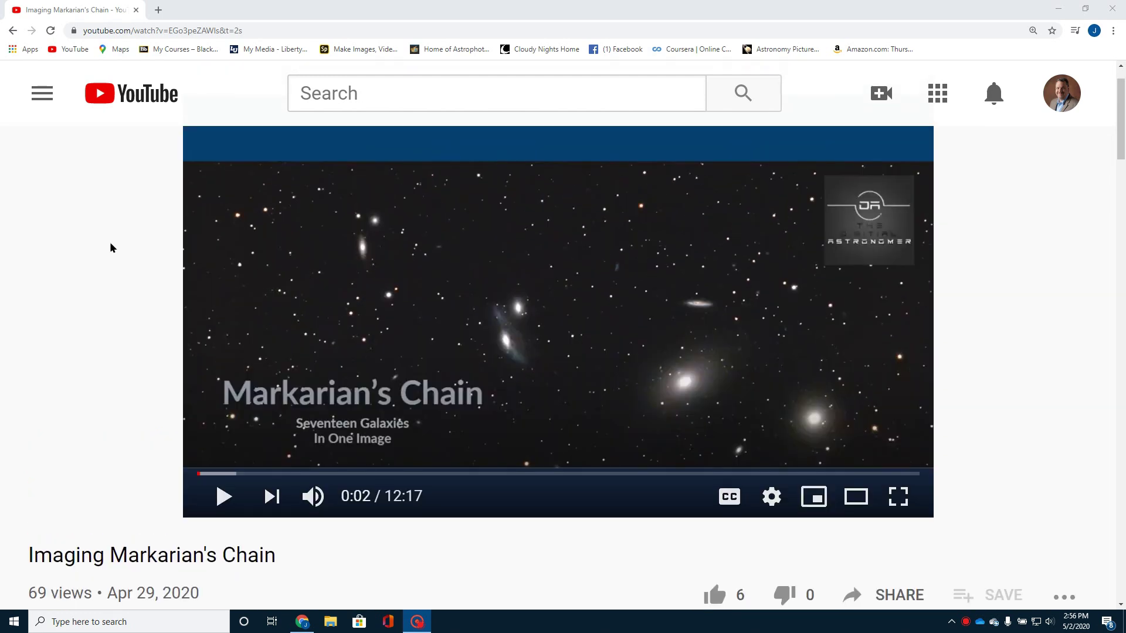
scroll(110, 248, up, 1)
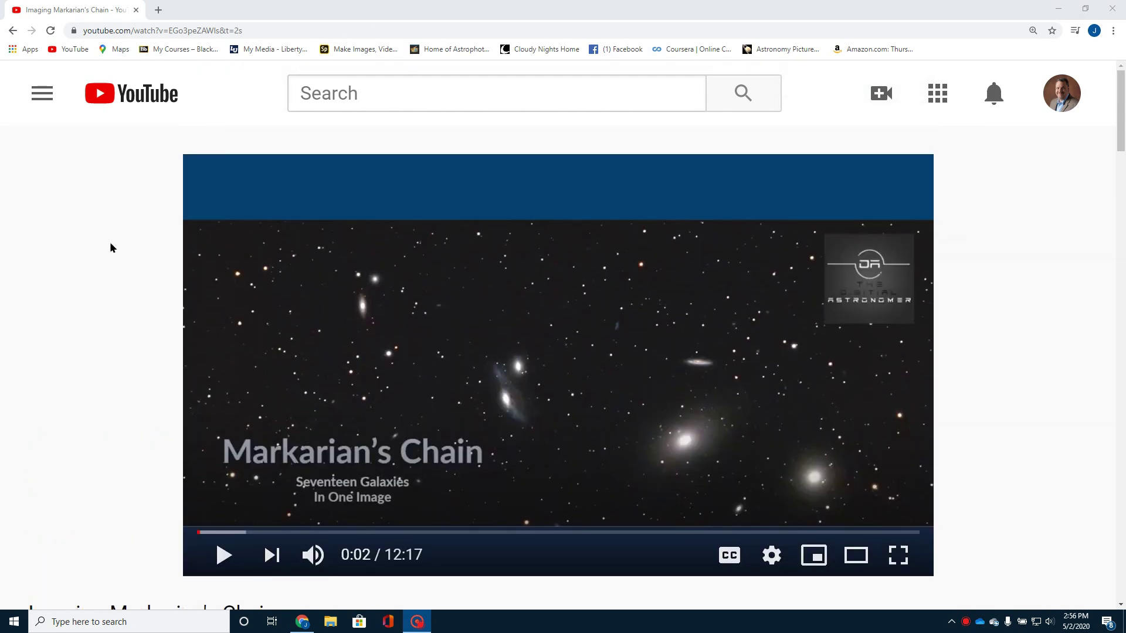
scroll(164, 285, down, 3)
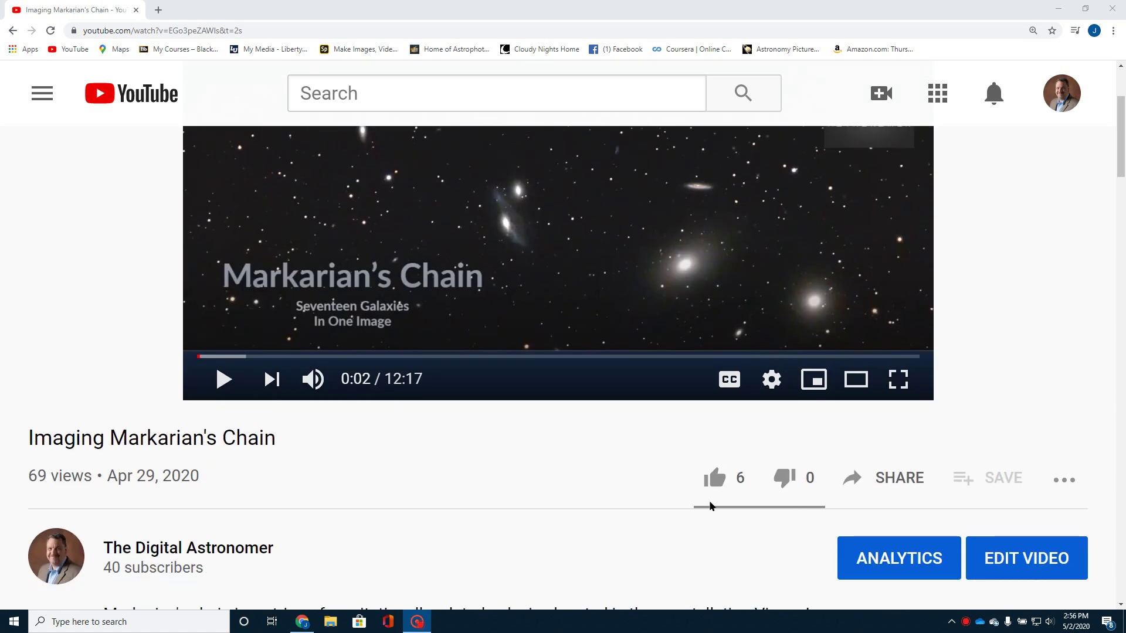